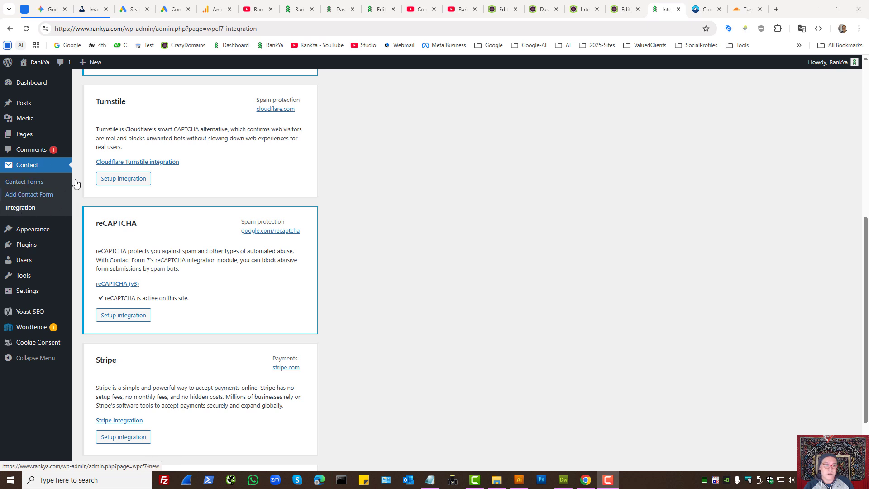
# Step: Bring up the Turnstile Setup integration form with empty Site Key and Secret Key fields
pyautogui.click(117, 179)
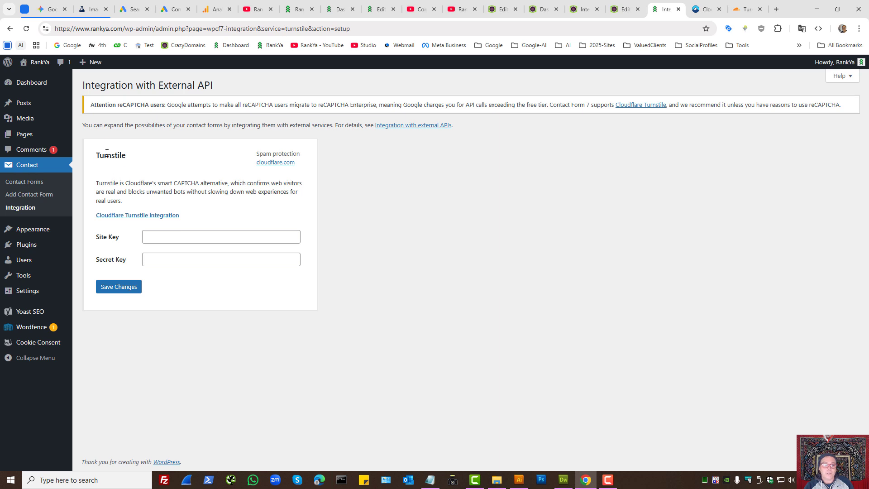
pyautogui.doubleClick(99, 154)
pyautogui.click(438, 325)
# Step: Switch to the Cloudflare Turnstile overview tab
pyautogui.click(745, 10)
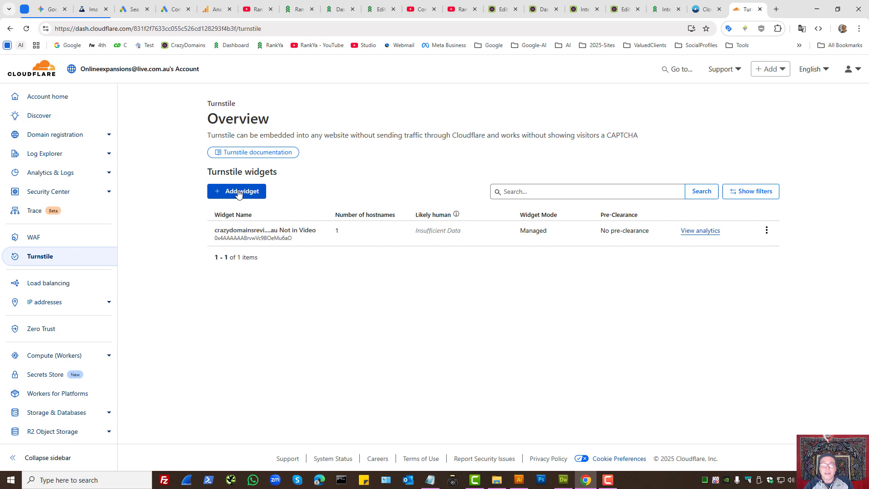
# Step: Start a new Turnstile widget named 'TEST Widget for rankya.com' and begin adding hostnames
pyautogui.click(238, 191)
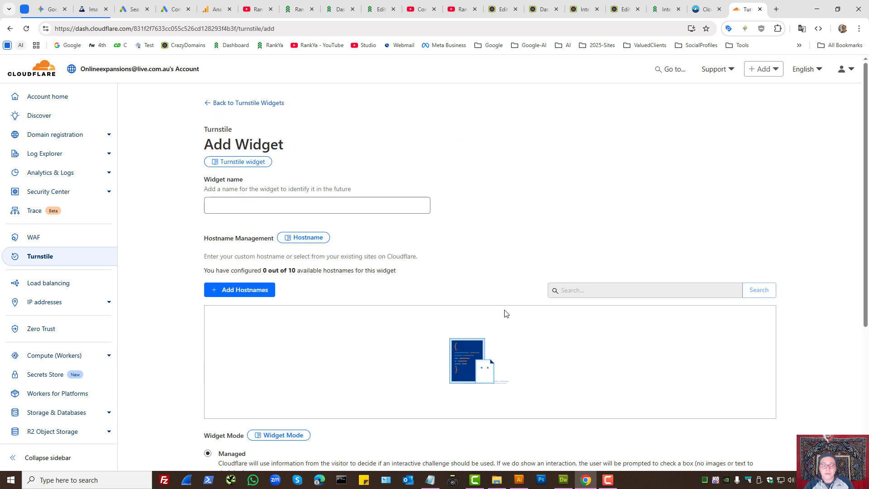
pyautogui.click(270, 205)
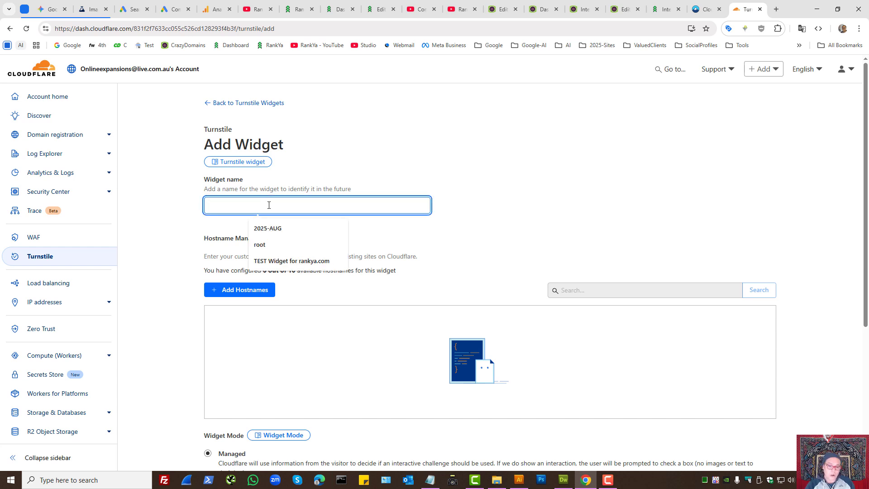
pyautogui.click(284, 261)
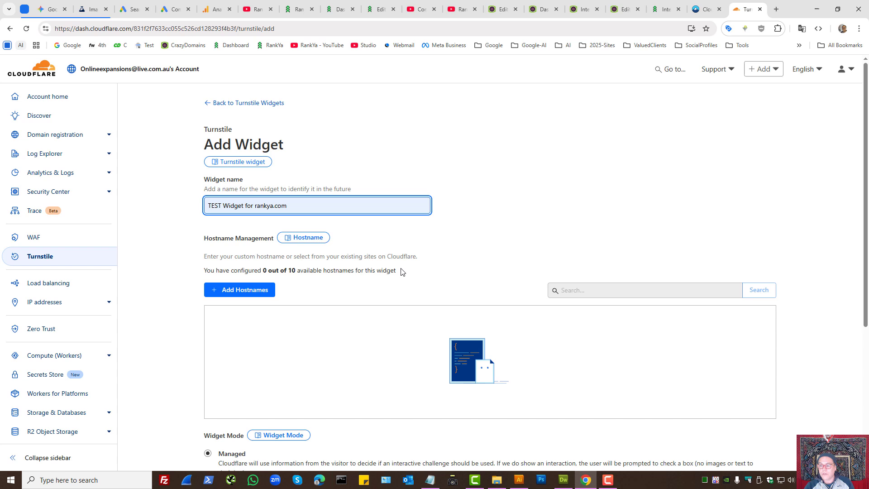
pyautogui.click(221, 292)
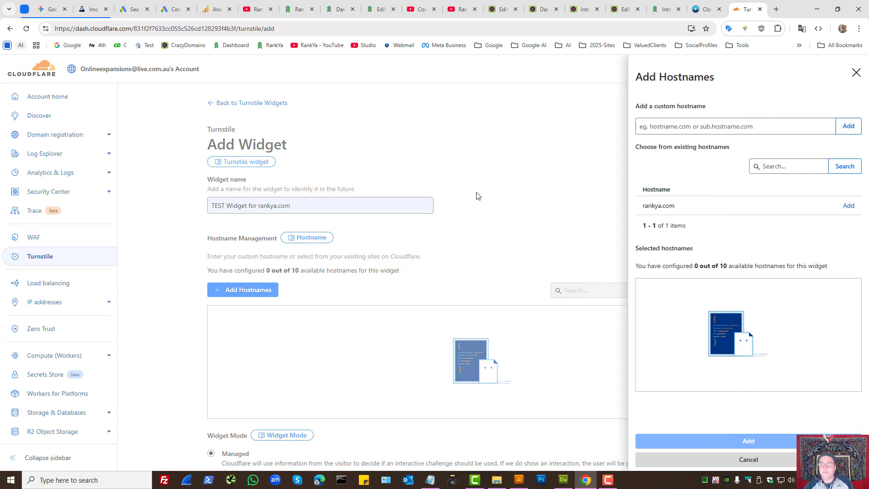
# Step: Copy the rankya.com domain from the RankYa site and paste it as the custom hostname
pyautogui.click(299, 9)
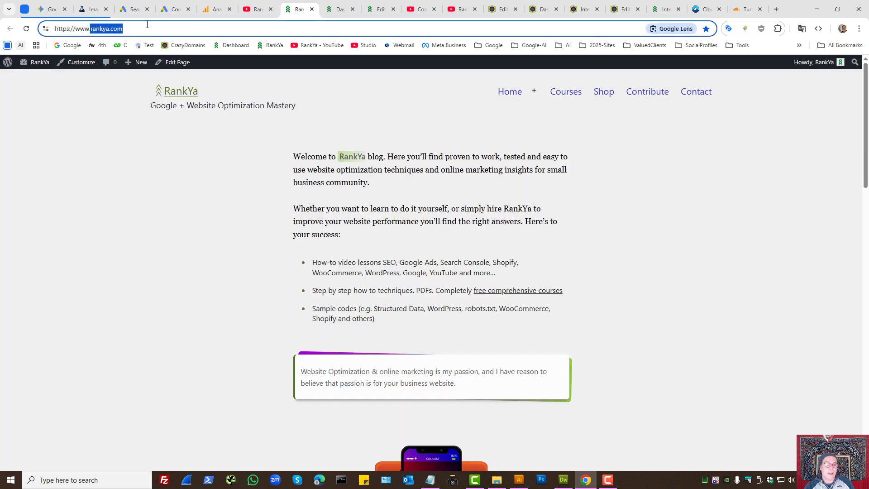
pyautogui.rightClick(105, 28)
pyautogui.click(132, 112)
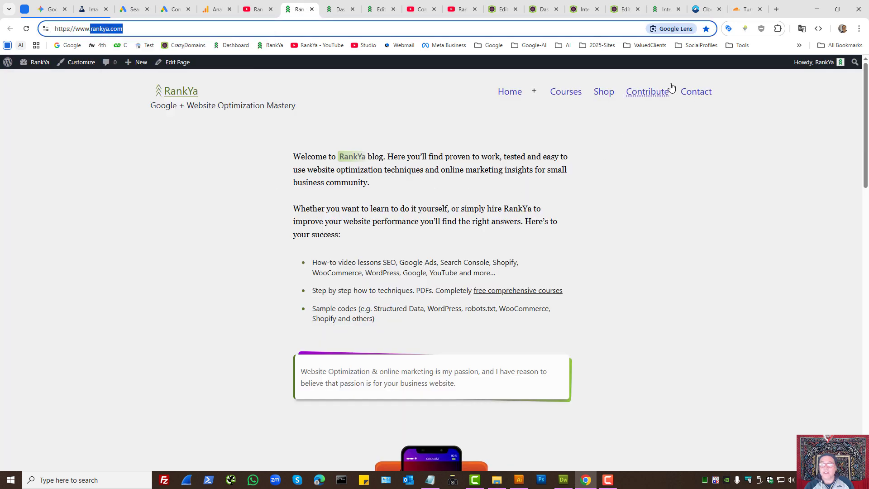
pyautogui.click(743, 9)
pyautogui.click(669, 126)
pyautogui.hotkey('ctrl', 'v')
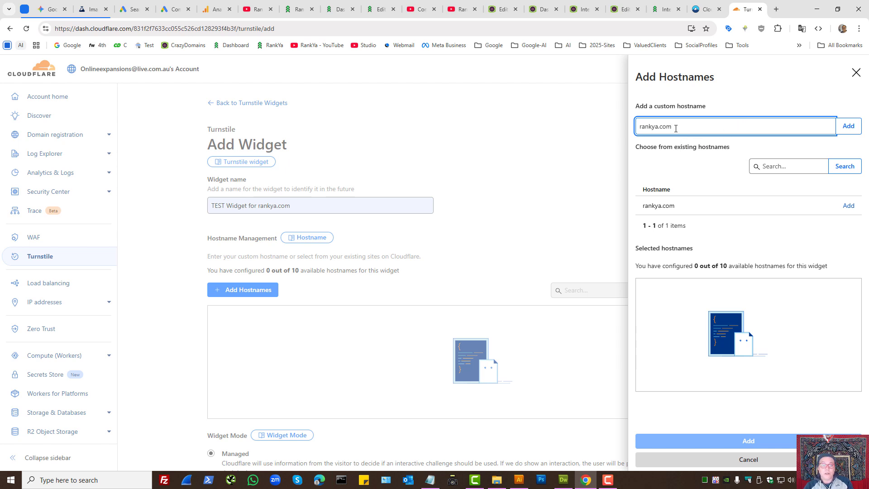
# Step: Add rankya.com as the widget's hostname and confirm the hostname panel
pyautogui.moveTo(675, 128); pyautogui.dragTo(636, 128)
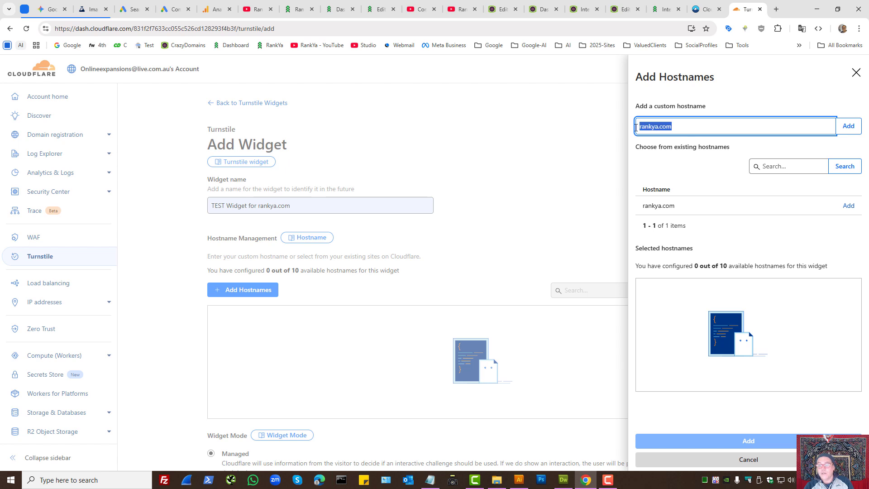
pyautogui.moveTo(691, 129); pyautogui.dragTo(626, 132)
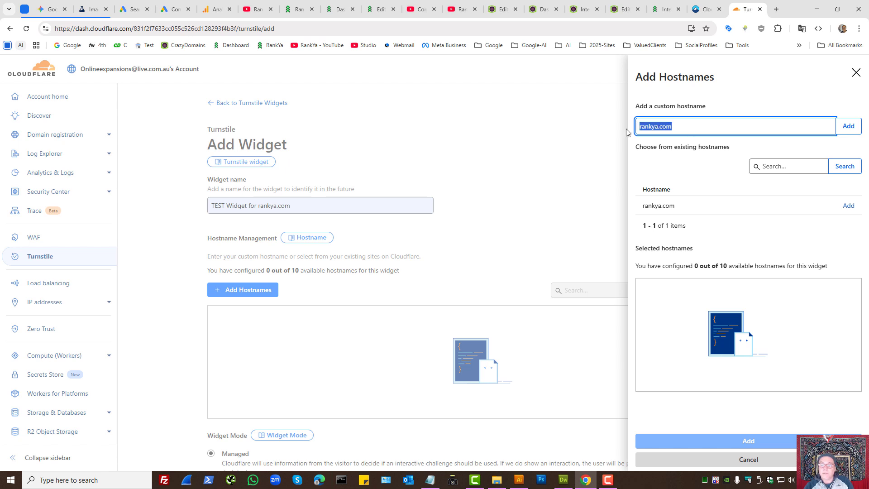
pyautogui.click(855, 128)
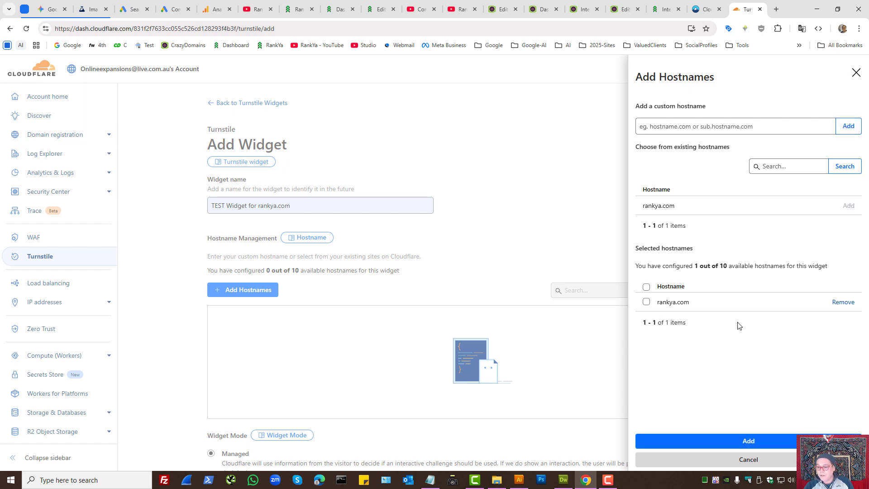
pyautogui.click(749, 446)
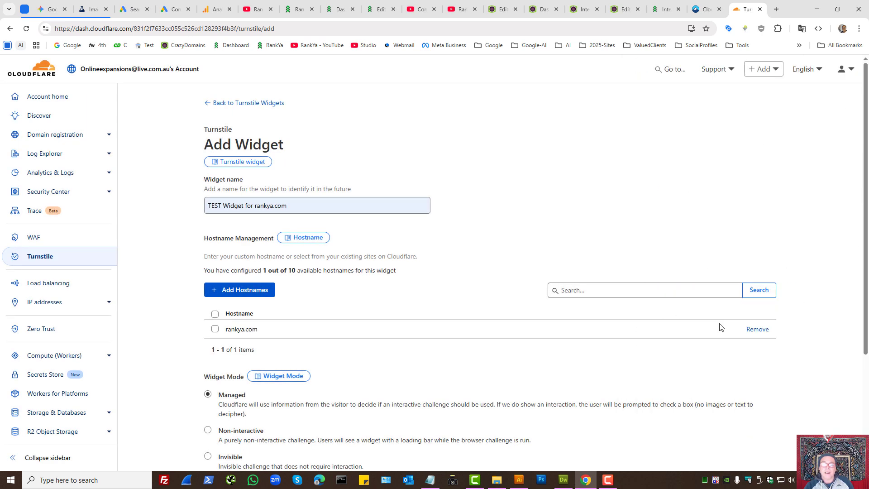
pyautogui.scroll(-3, 449, 286)
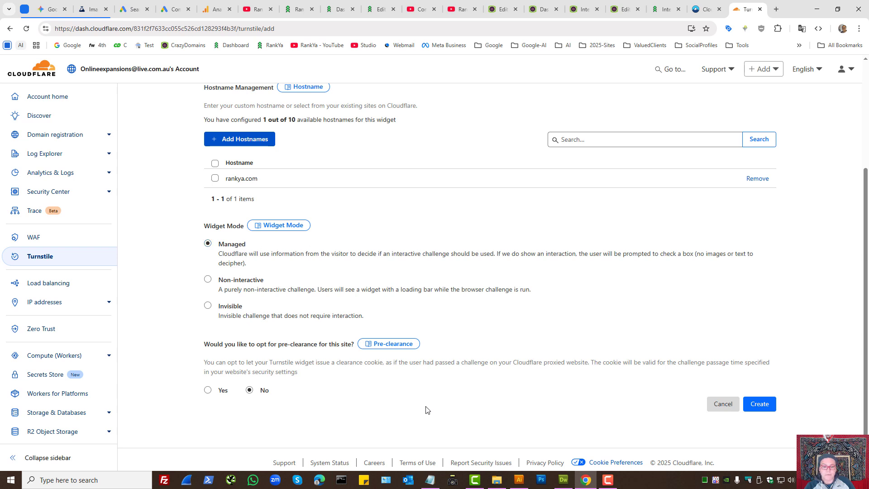
# Step: Keep Managed mode and no pre-clearance, then create the widget
pyautogui.moveTo(203, 362); pyautogui.dragTo(276, 362)
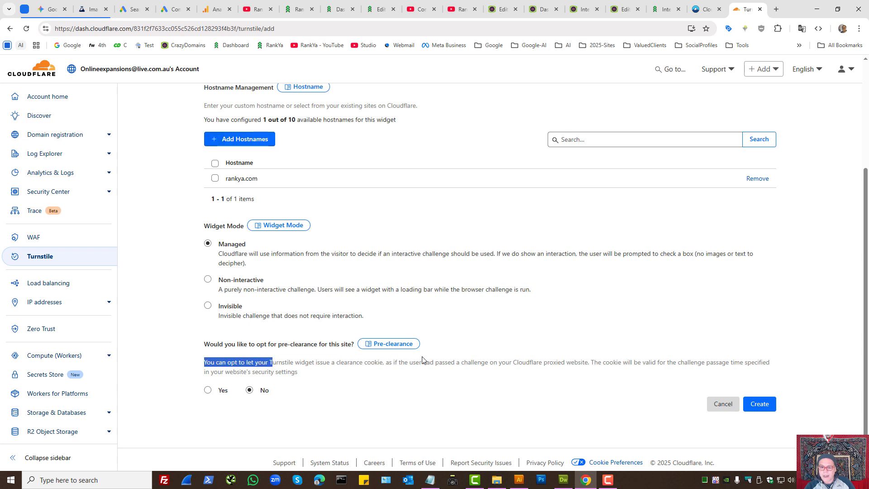
pyautogui.click(544, 378)
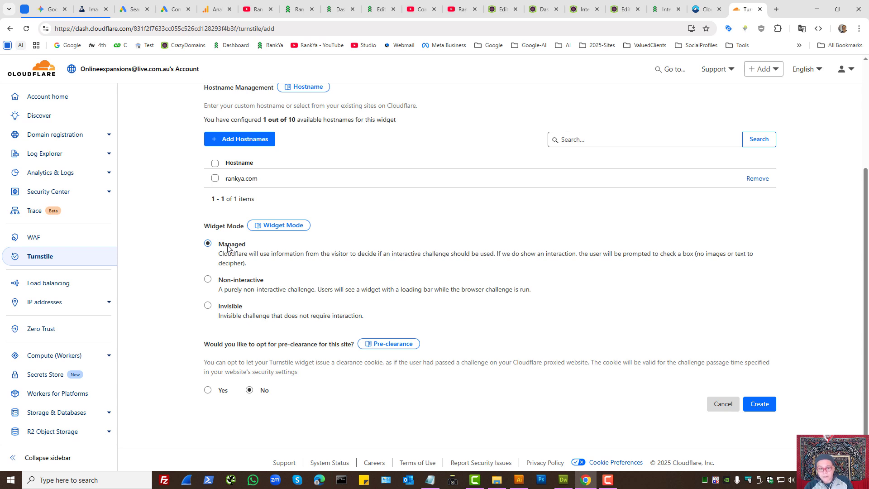
pyautogui.click(758, 406)
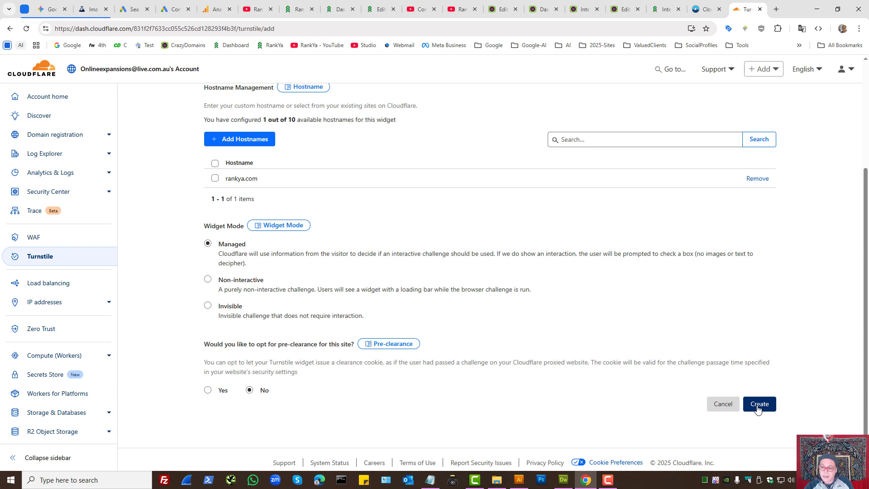
# Step: Copy the new widget's Site Key from Cloudflare into the Contact Form 7 Site Key field
pyautogui.click(758, 406)
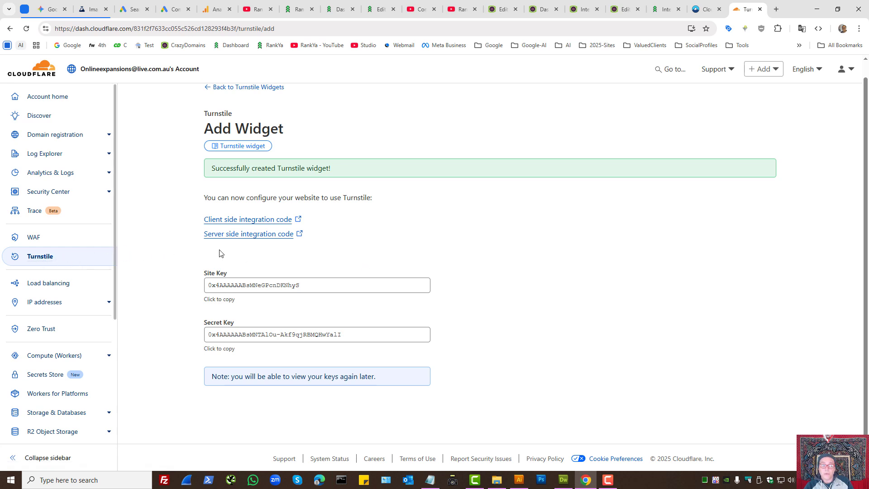
pyautogui.click(226, 286)
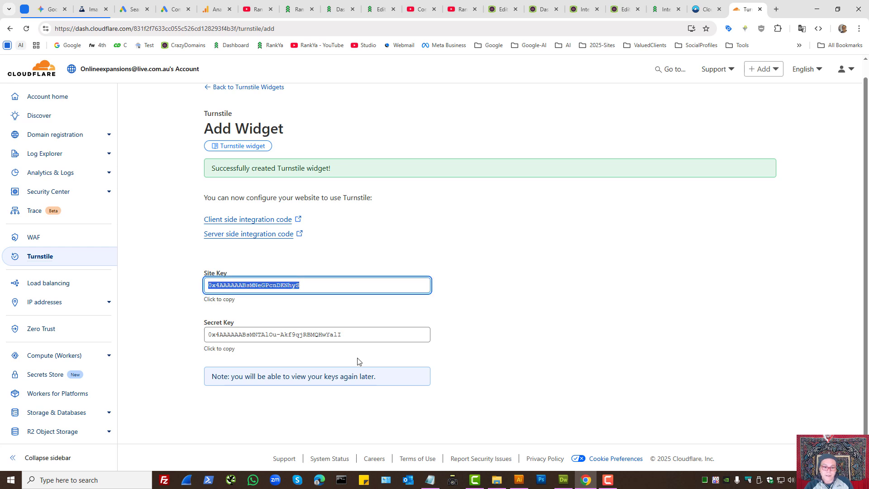
pyautogui.rightClick(252, 292)
pyautogui.click(287, 322)
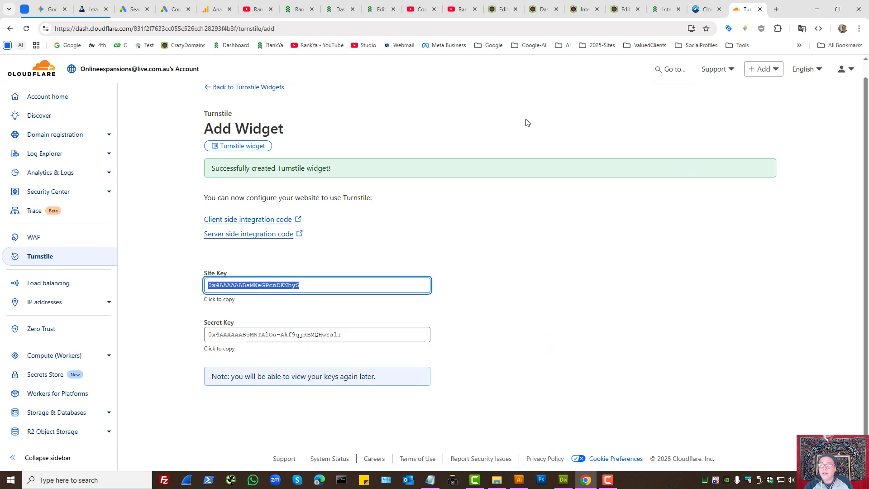
pyautogui.click(662, 9)
pyautogui.click(168, 238)
pyautogui.hotkey('ctrl', 'v')
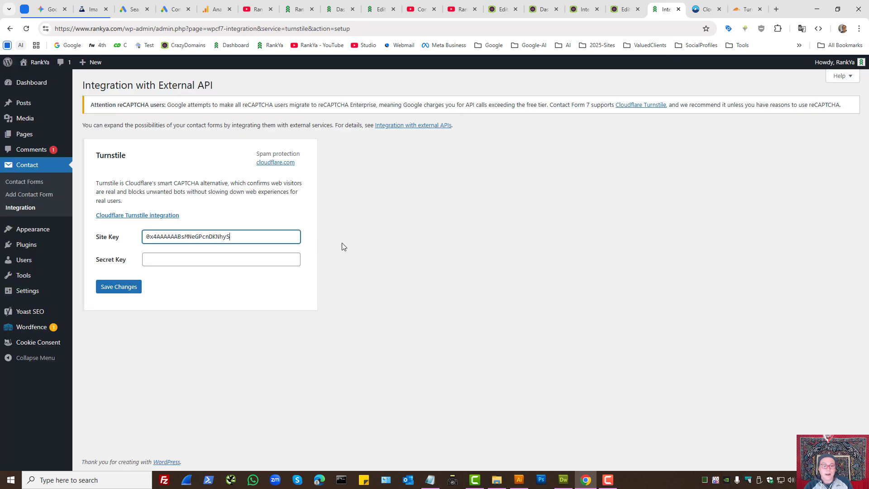
# Step: Copy the widget's Secret Key from Cloudflare into the Contact Form 7 Secret Key field
pyautogui.click(211, 261)
pyautogui.click(745, 9)
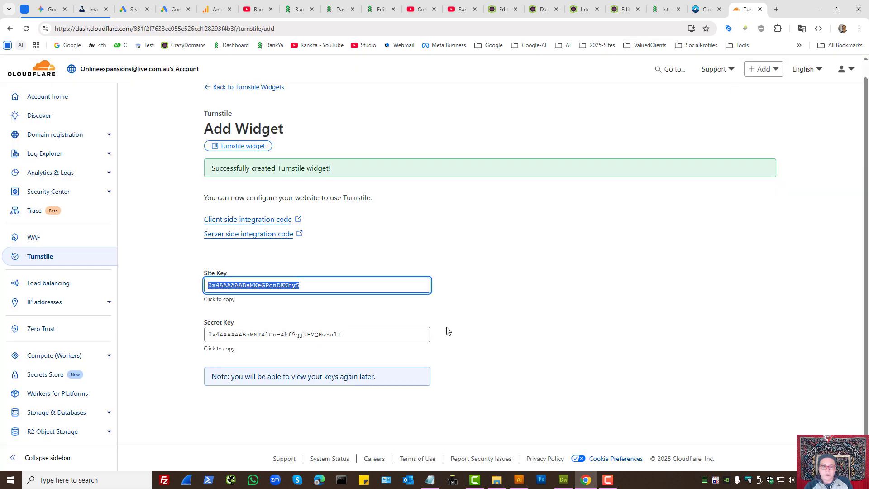
pyautogui.moveTo(434, 334); pyautogui.dragTo(208, 334)
pyautogui.rightClick(273, 335)
pyautogui.click(288, 368)
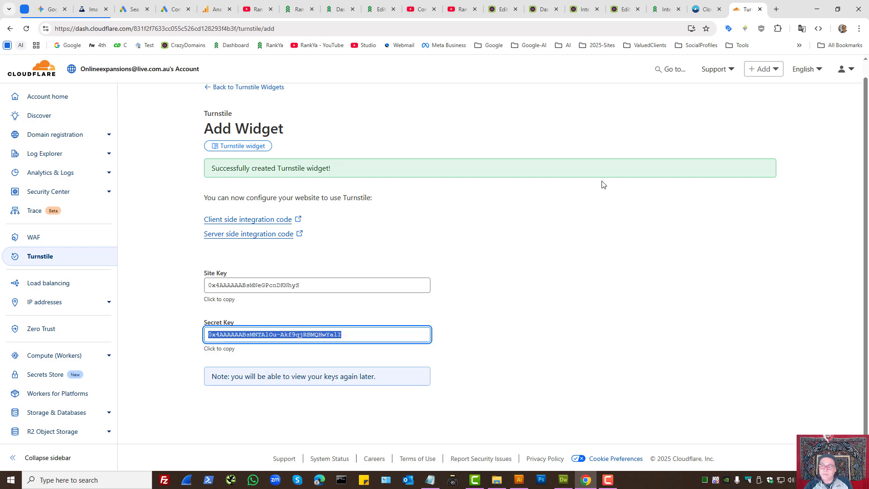
pyautogui.click(662, 9)
pyautogui.hotkey('ctrl', 'v')
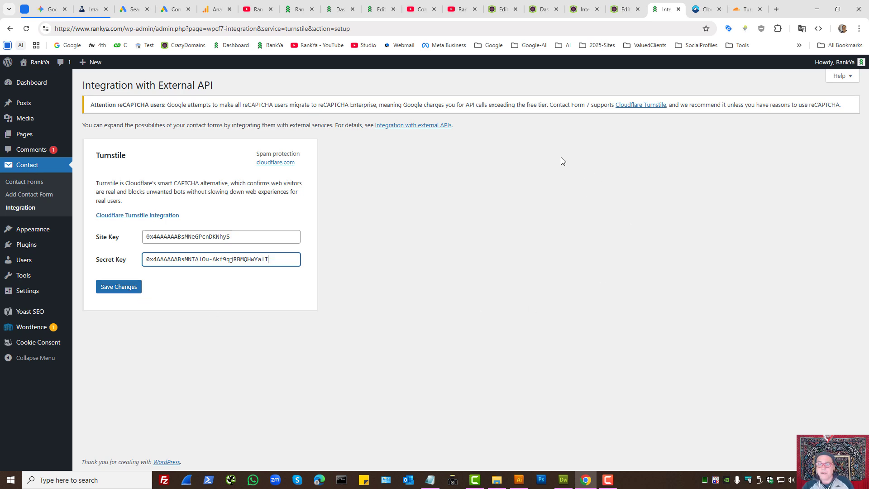
# Step: Visit the live Crazy Domains Reviews site and go to its Contact page
pyautogui.click(543, 8)
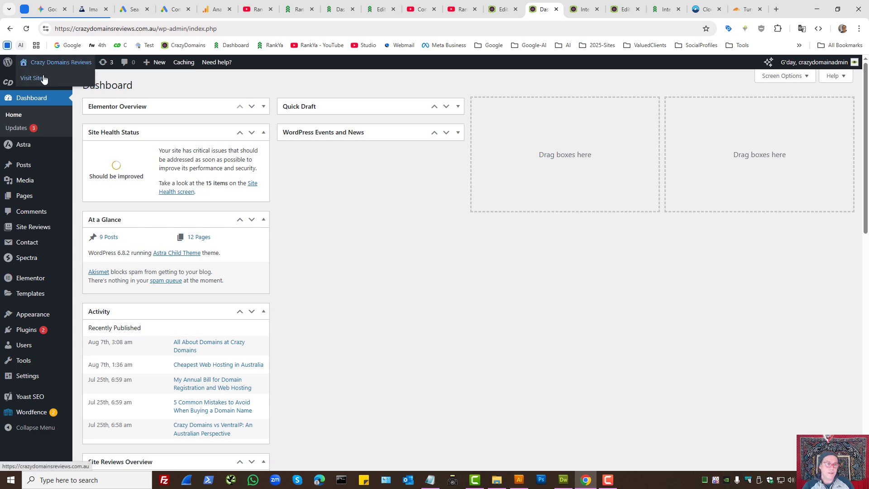
pyautogui.middleClick(51, 78)
pyautogui.click(557, 8)
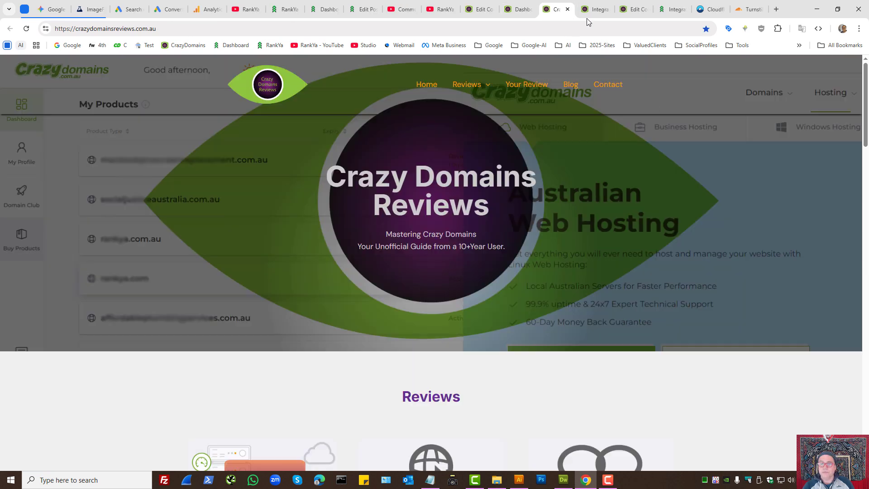
pyautogui.click(608, 89)
pyautogui.scroll(-2, 401, 248)
pyautogui.scroll(-2, 400, 248)
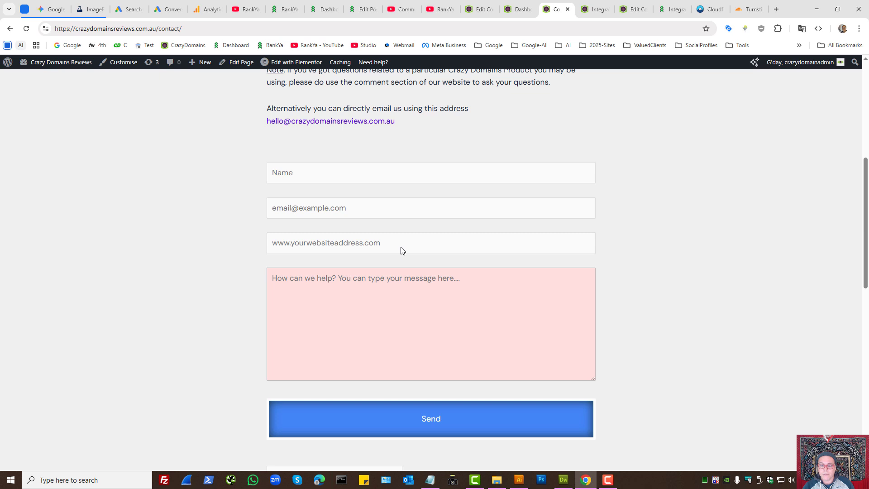
pyautogui.scroll(-2, 471, 303)
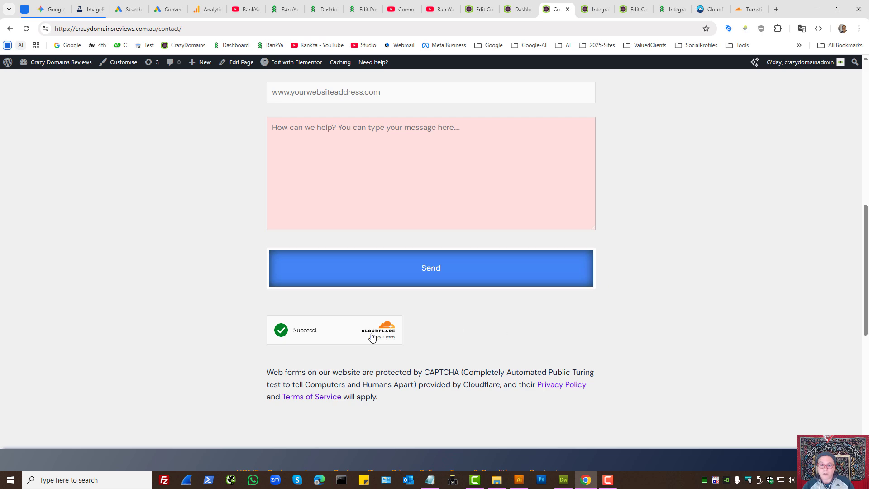
pyautogui.scroll(4, 443, 254)
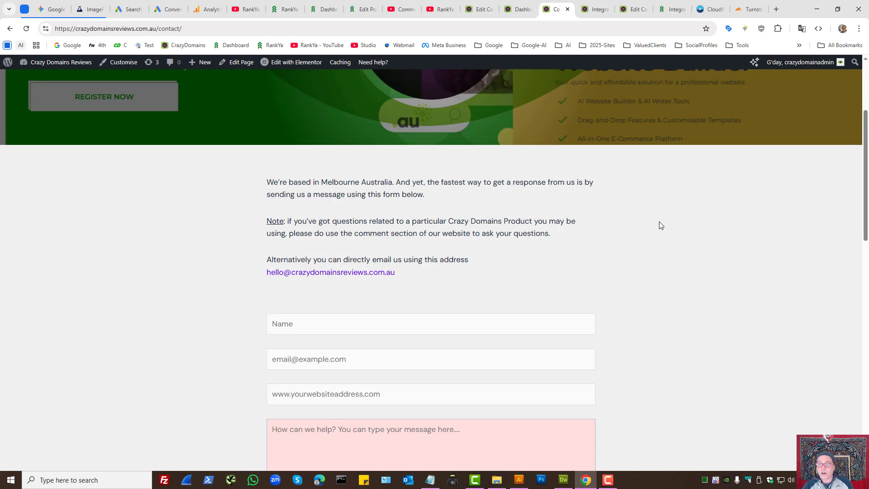
# Step: Edit the Main Contact Form and highlight its [turnstile] tag in the template
pyautogui.click(634, 9)
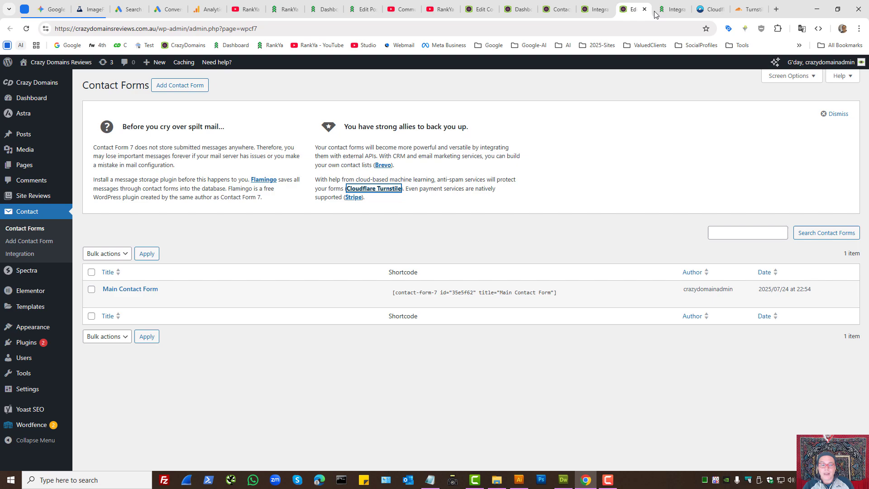
pyautogui.click(105, 300)
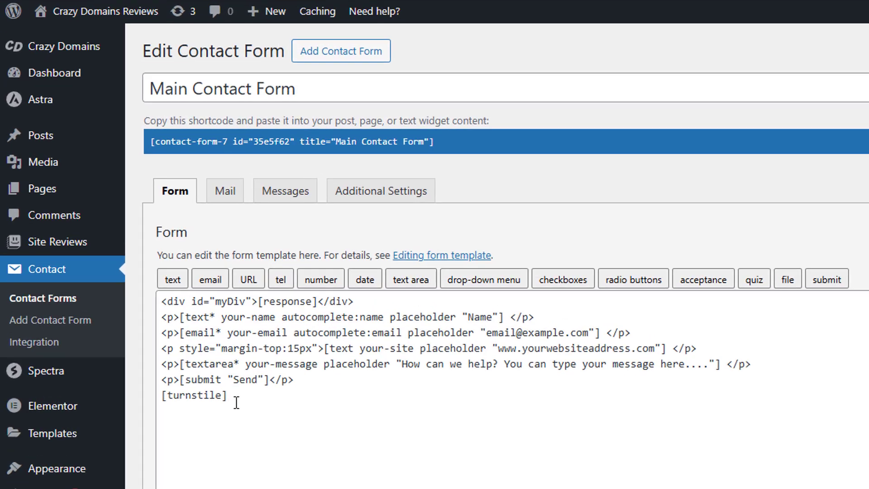
pyautogui.moveTo(140, 293); pyautogui.dragTo(93, 294)
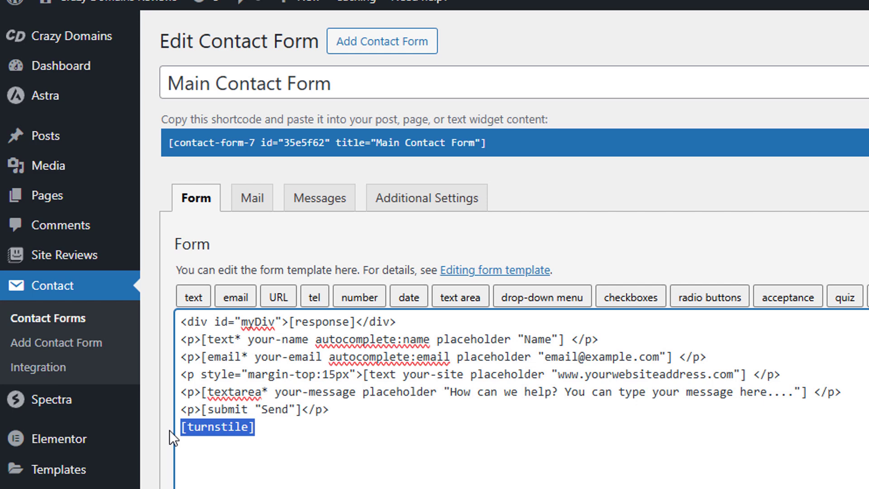
# Step: Highlight the word turnstile, then view the live contact page's Turnstile widget
pyautogui.click(251, 430)
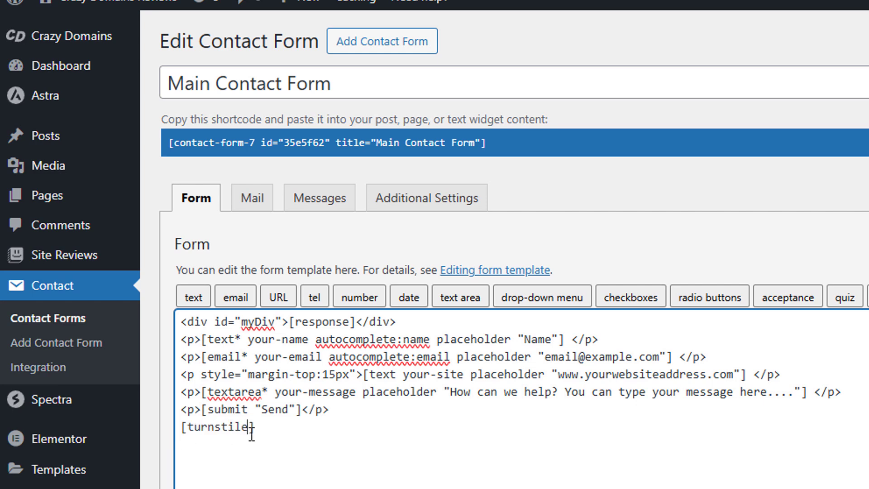
pyautogui.doubleClick(204, 427)
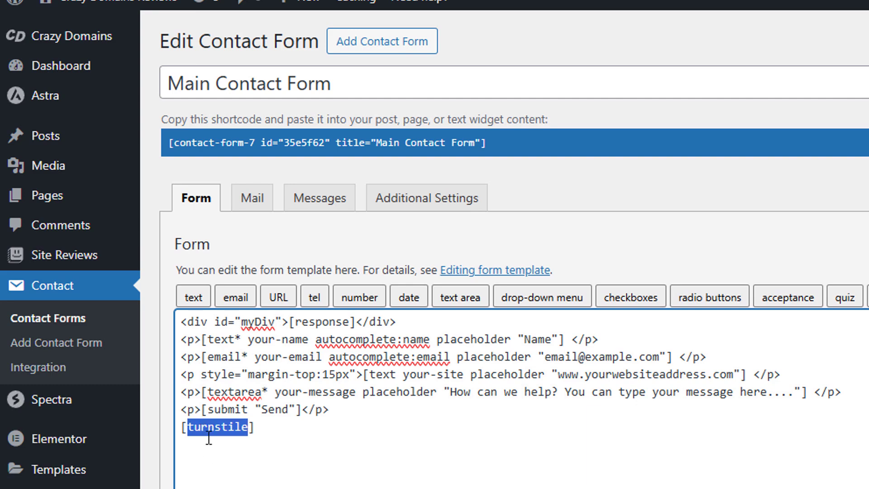
pyautogui.click(301, 430)
pyautogui.click(556, 9)
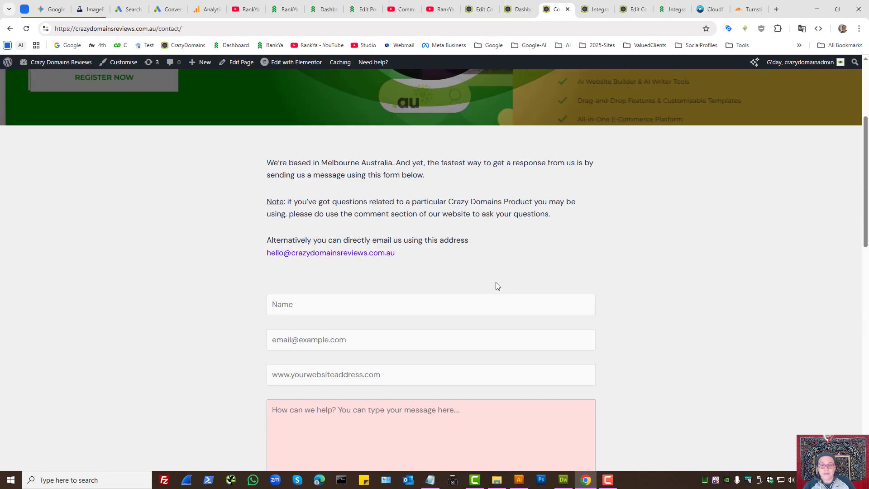
pyautogui.scroll(-4, 496, 281)
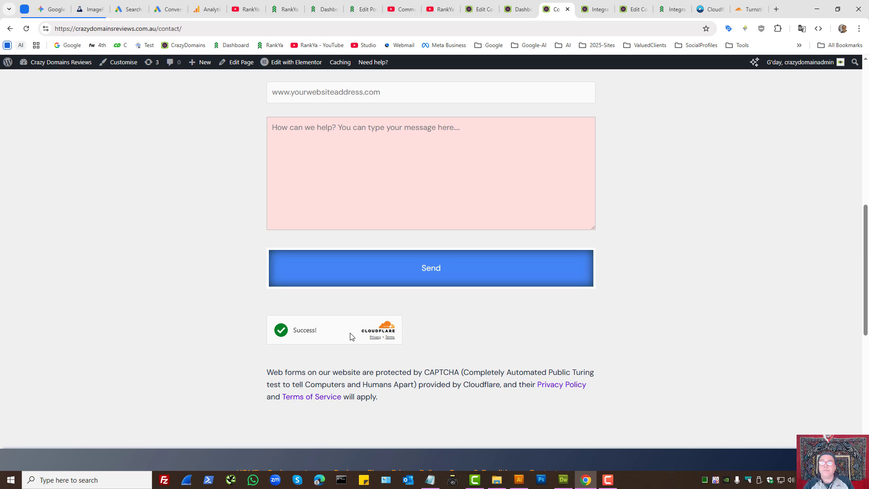
# Step: Leave the filled Turnstile integration settings and bring up the RankYa homepage
pyautogui.click(672, 9)
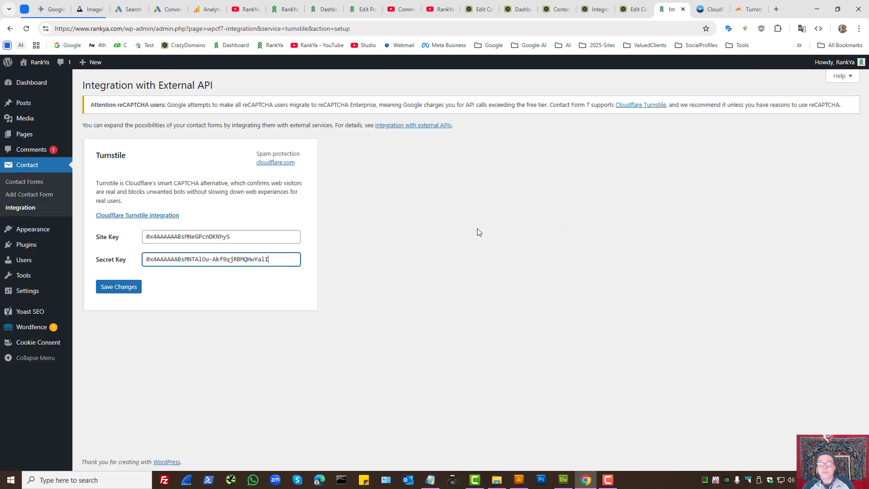
pyautogui.click(462, 231)
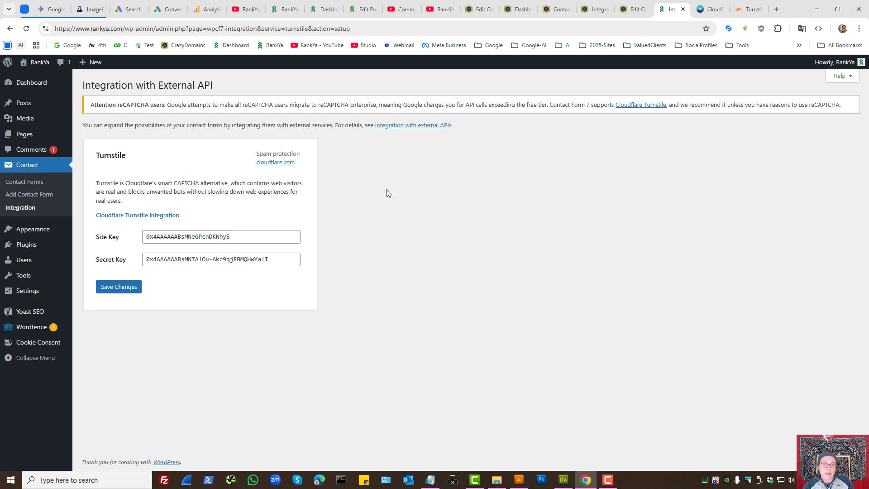
pyautogui.click(284, 8)
pyautogui.click(235, 202)
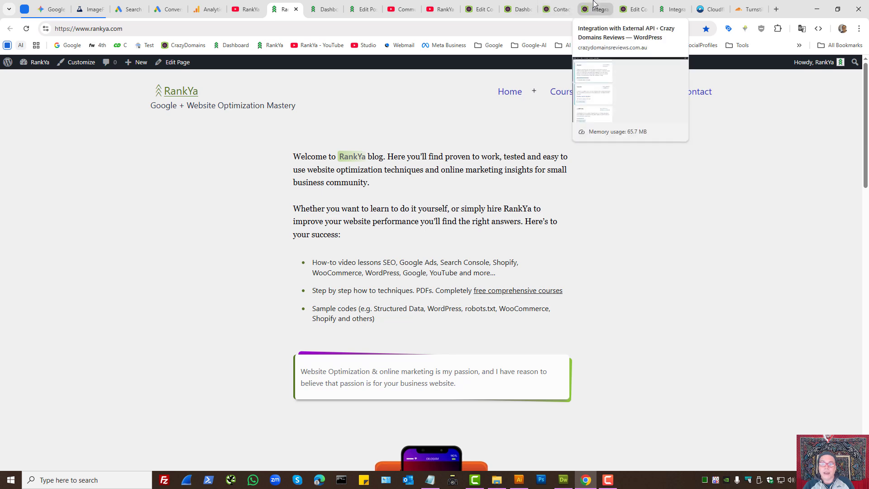
# Step: Confirm Turnstile is active on the Crazy Domains integration page, then show the RankYa YouTube channel
pyautogui.click(594, 9)
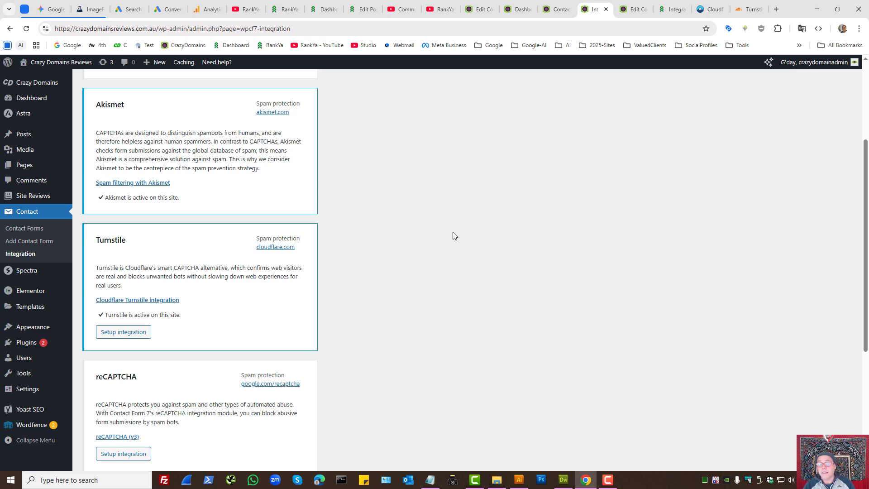
pyautogui.click(441, 9)
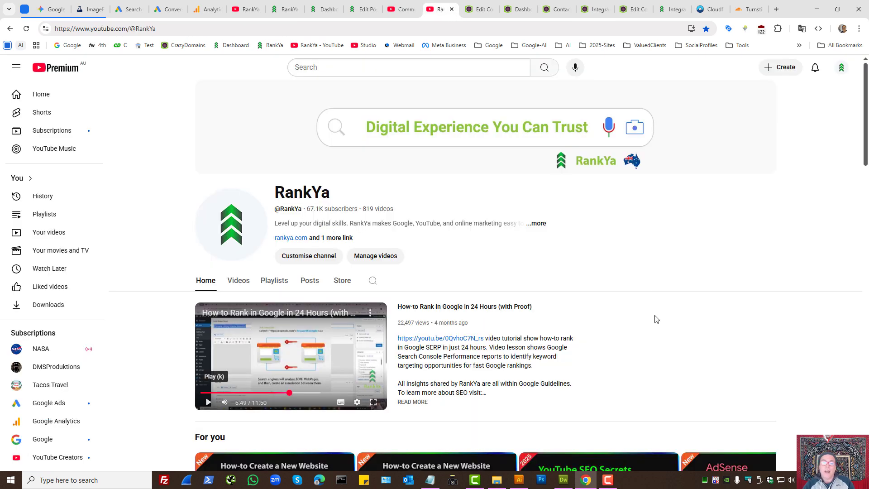